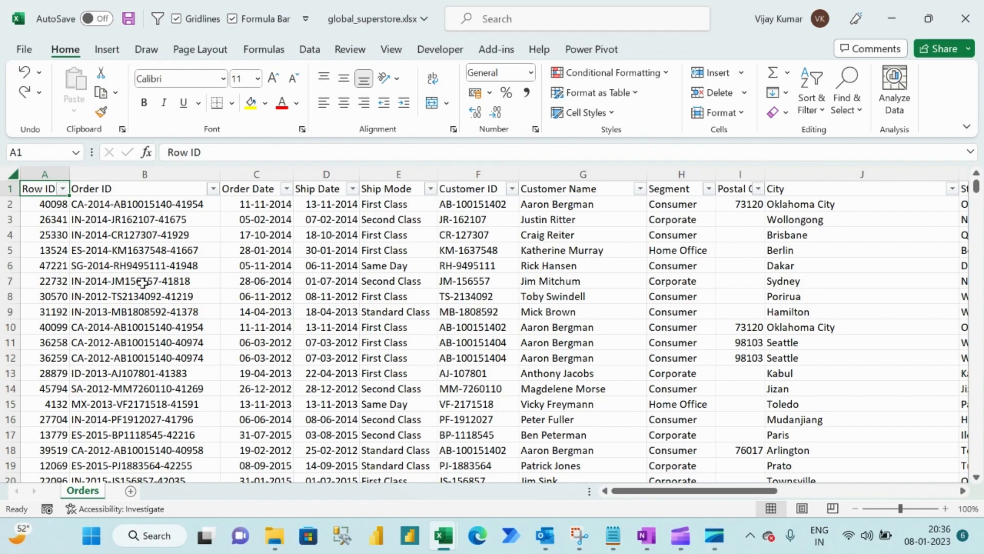
Review the row 1 column headers of the Orders sheet, starting with Row ID, Order ID, Order Date and Ship Date.
left_click(124, 193)
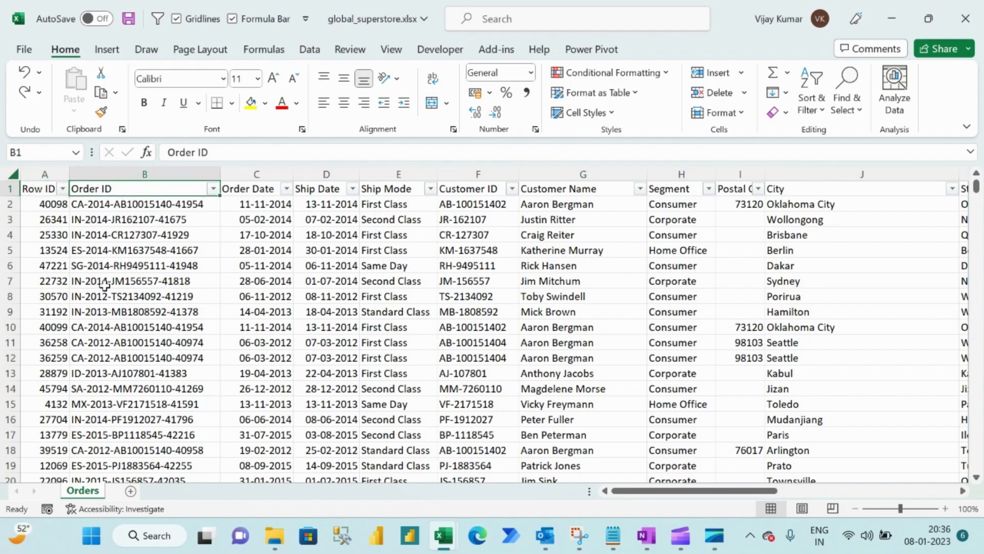
left_click(35, 186)
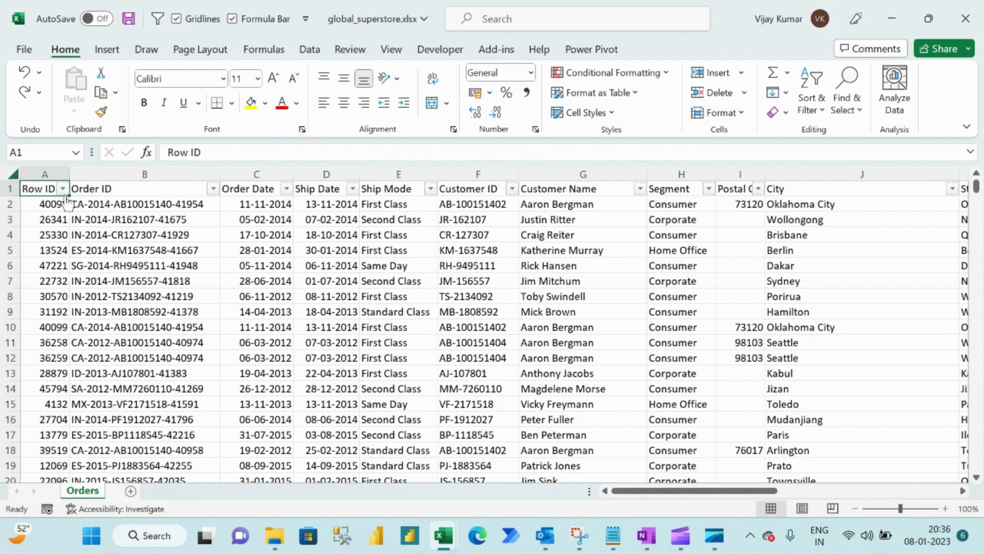
left_click(108, 191)
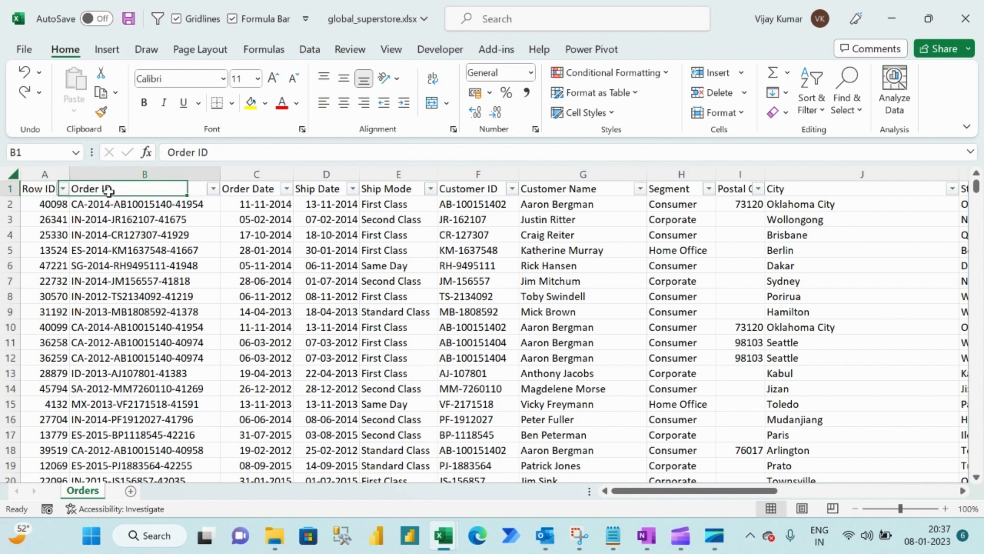
left_click(260, 190)
left_click(342, 197)
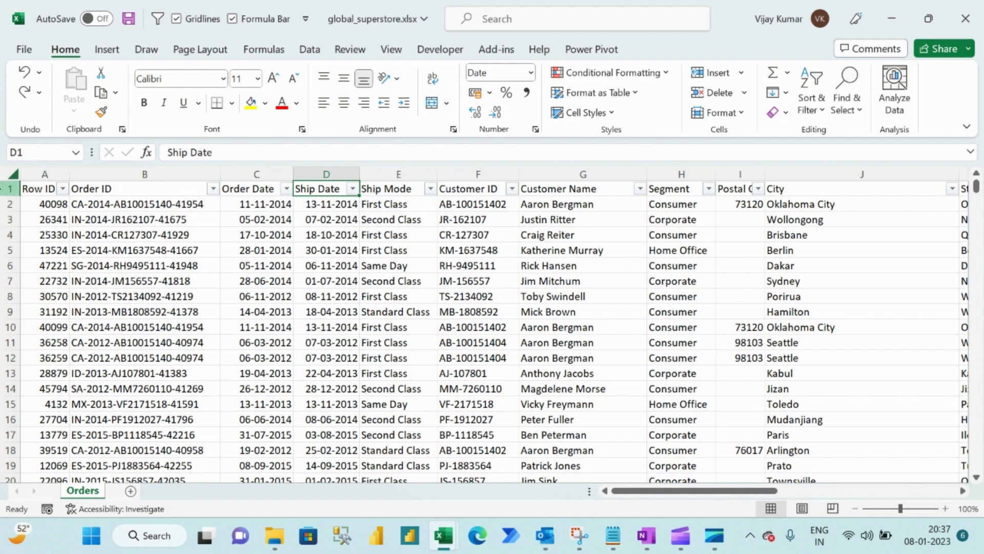
left_click(10, 190)
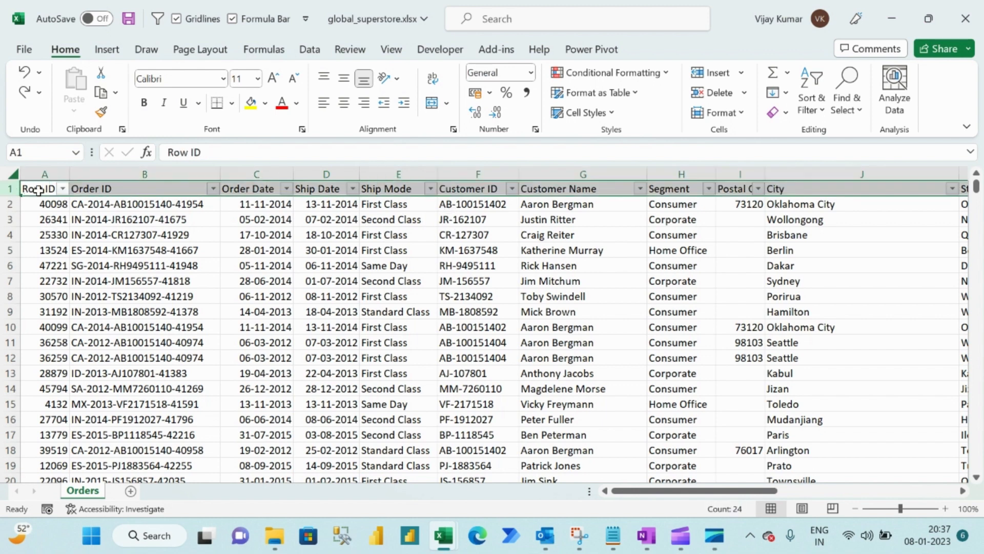
left_click(33, 189)
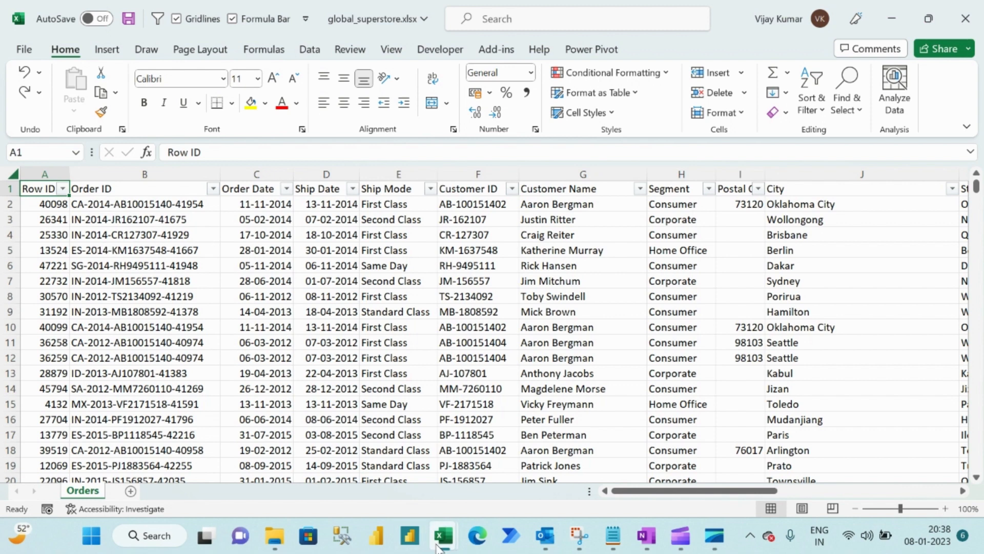
Switch to the Book2 workbook and examine the column order of its header row, from Order Date through Shipping Cost.
mouse_move(443, 544)
left_click(523, 456)
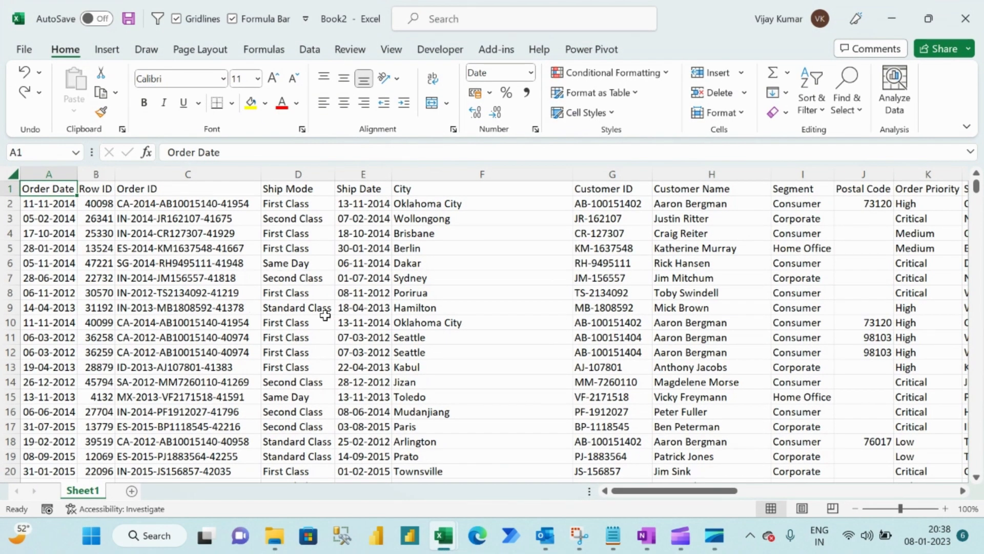
left_click(3, 188)
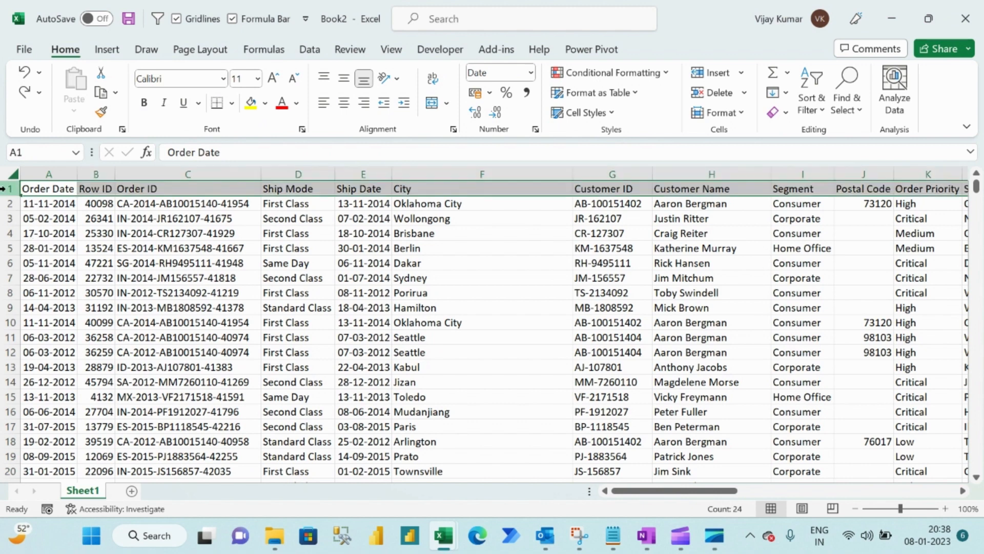
left_click(68, 232)
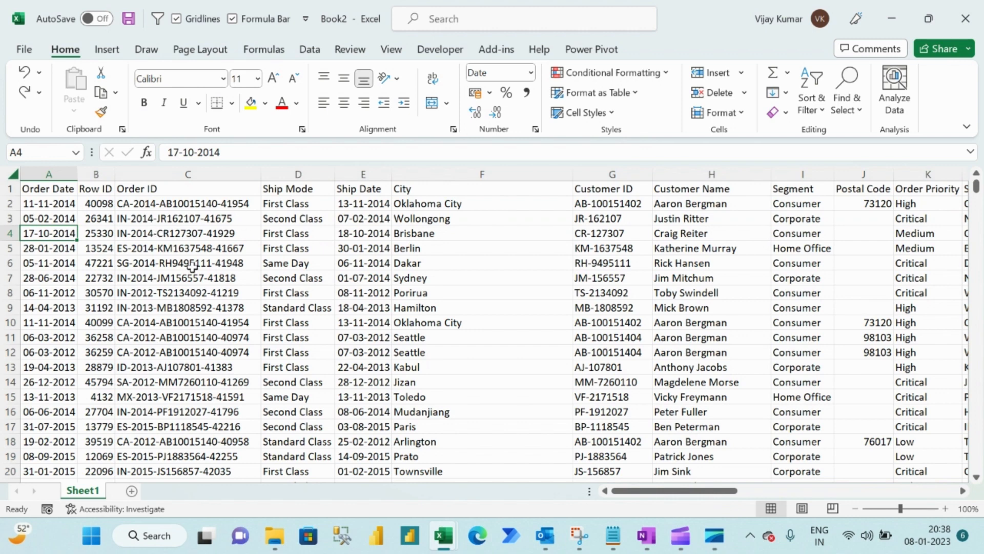
key("ctrl+Up")
key("ctrl+shift+Down")
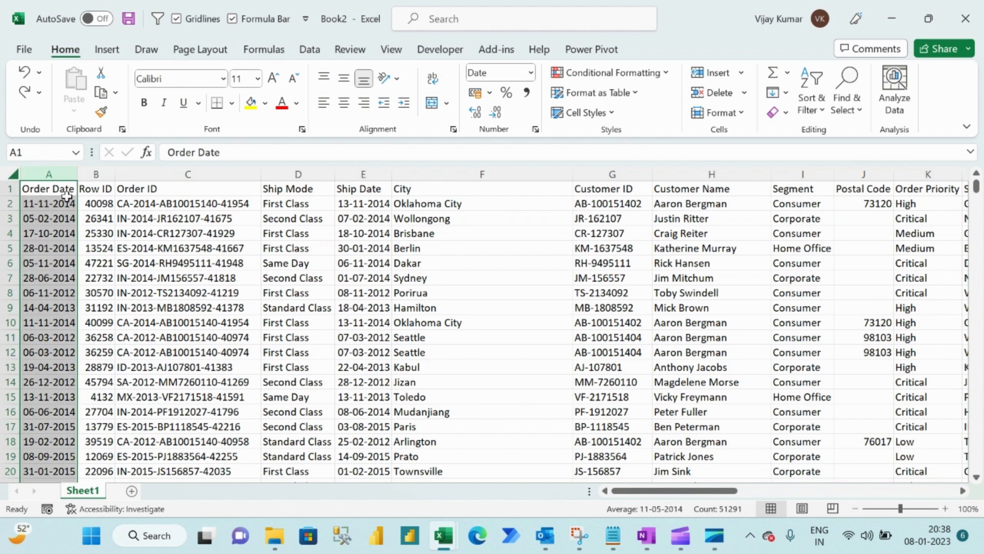
left_click(97, 174)
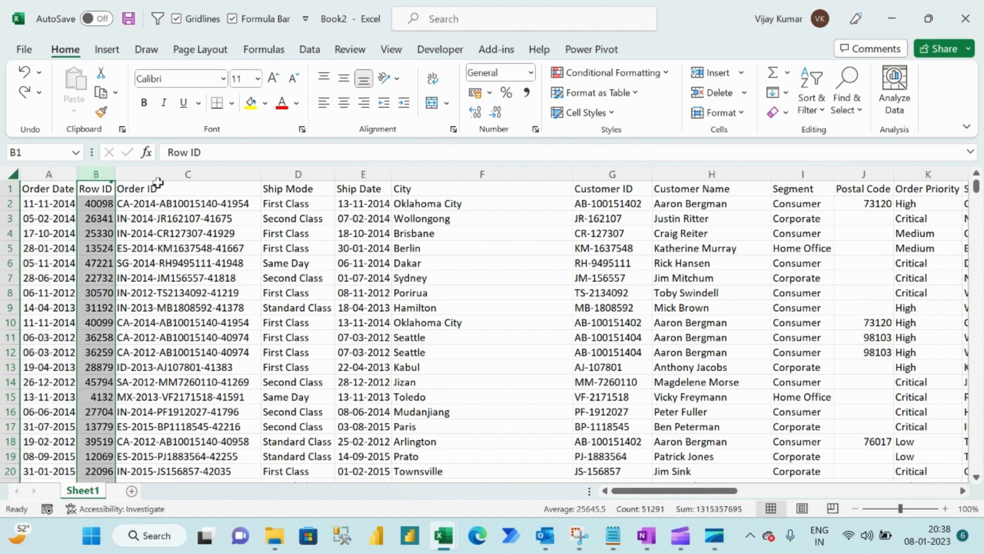
left_click(156, 174)
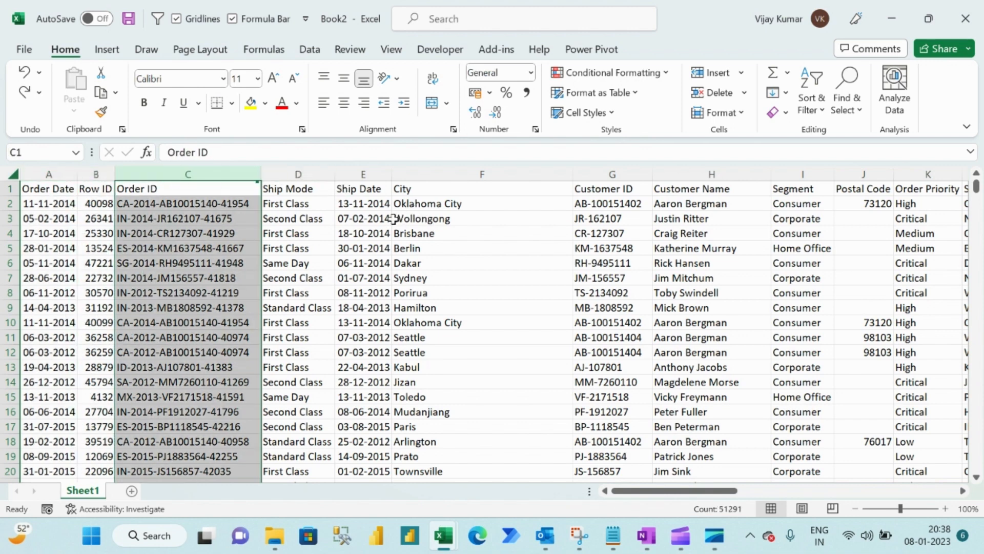
left_click_drag(722, 492, 941, 483)
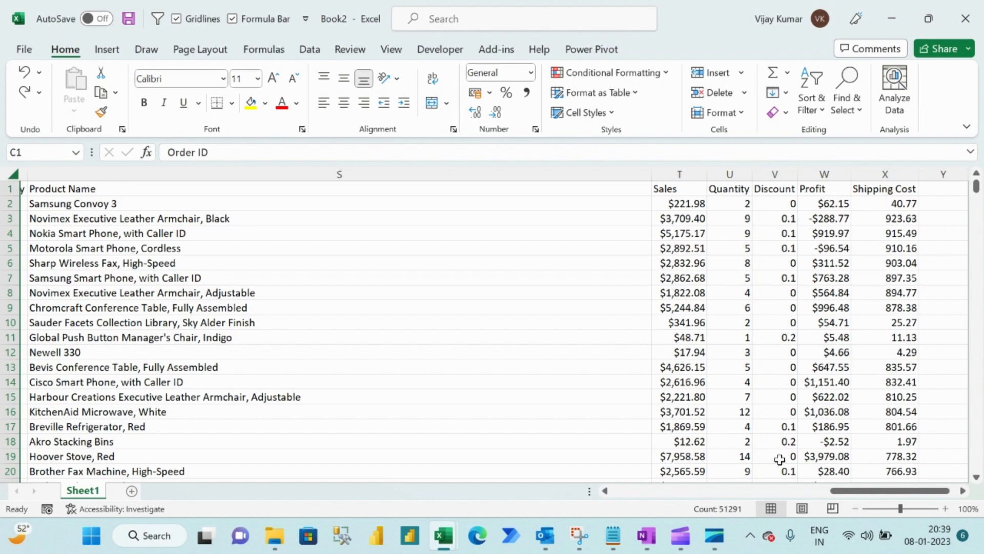
Switch back to global_superstore.xlsx and check its header order through Order Priority and the end of its Row ID data.
mouse_move(447, 542)
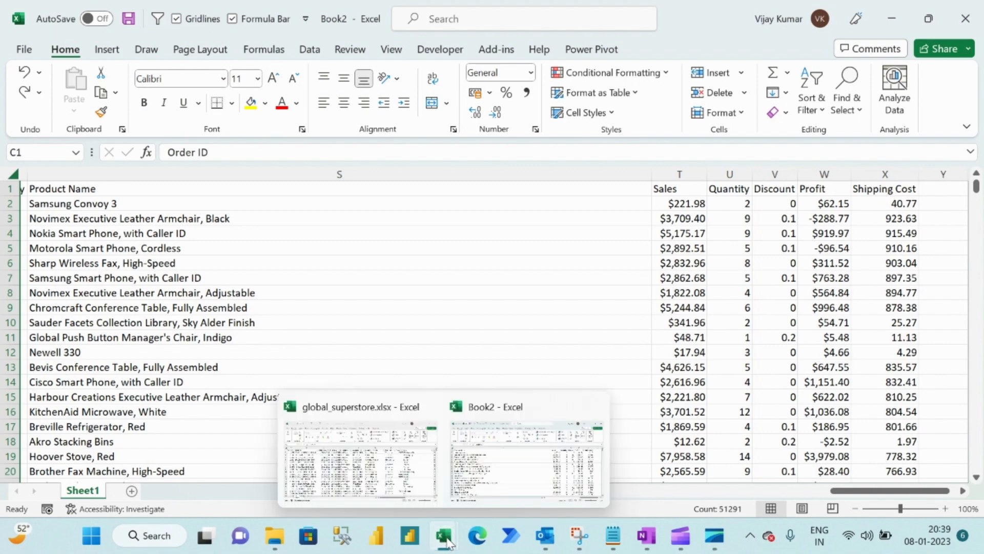
left_click(381, 466)
left_click_drag(675, 500, 851, 492)
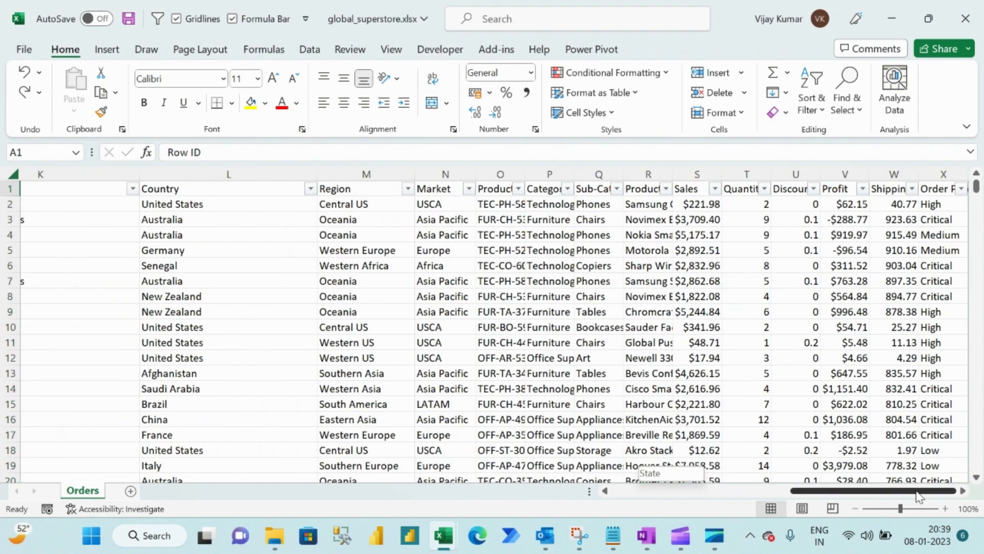
left_click(932, 183)
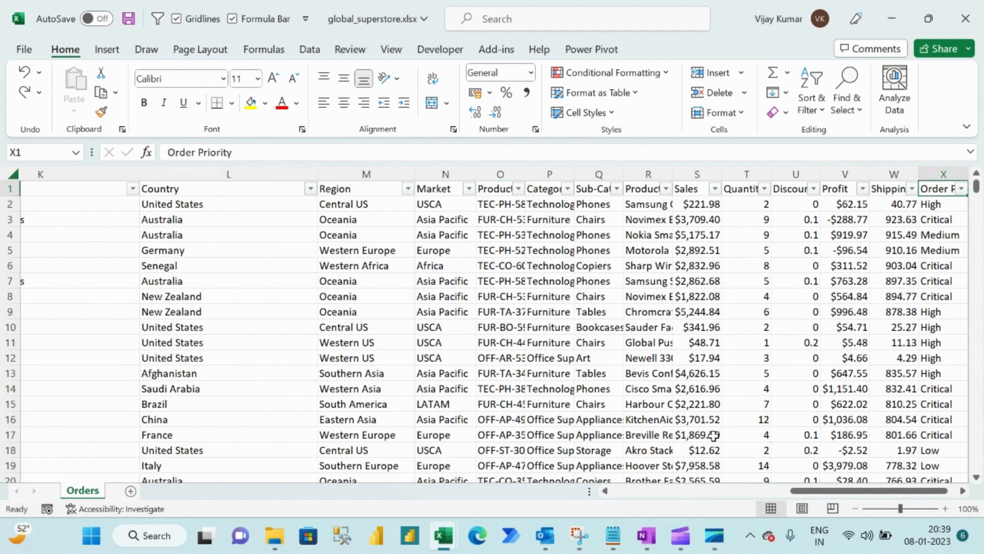
left_click_drag(866, 492, 681, 505)
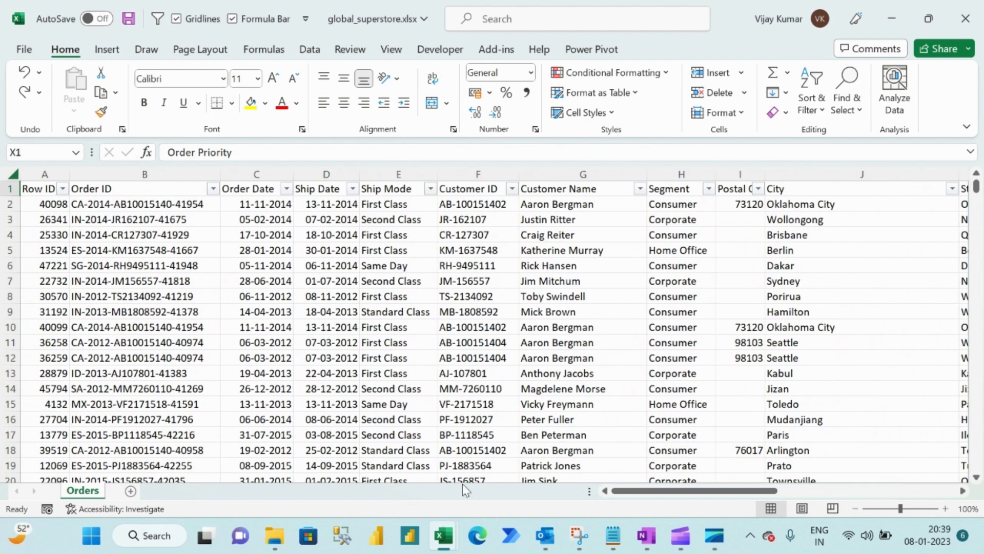
left_click(51, 342)
key("ctrl+Down")
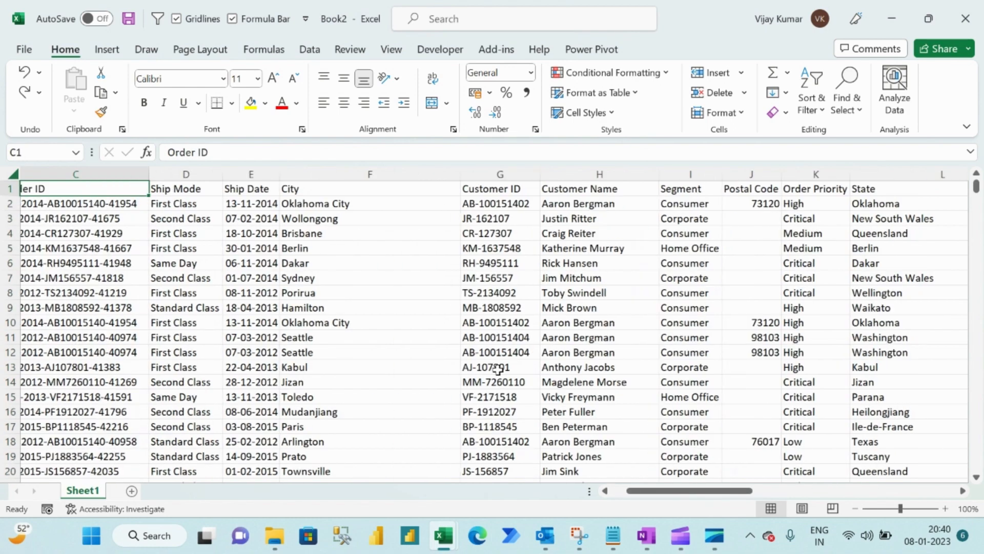
In Book2, copy all Order Date values from A2 down to row 51291, without the header.
key("Left")
key("Left")
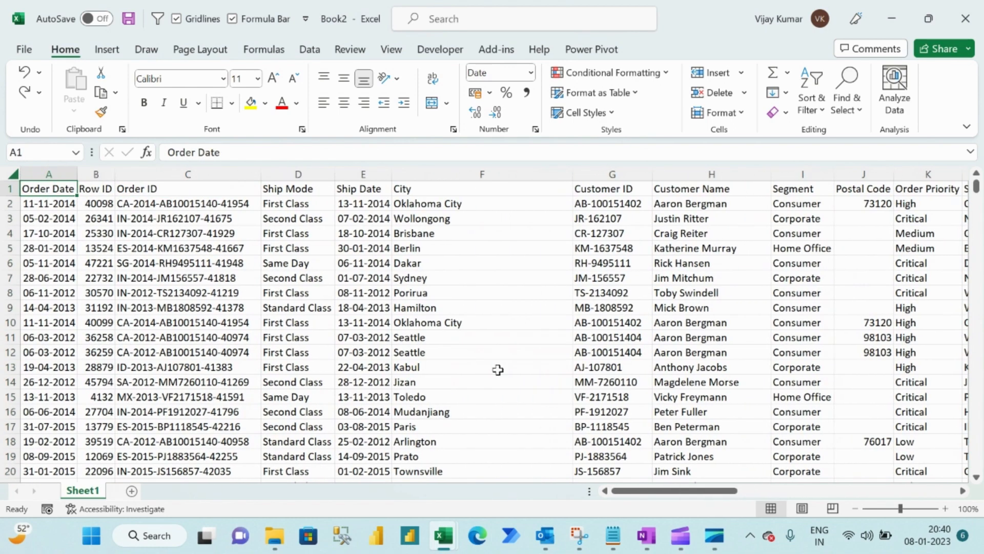
left_click(64, 207)
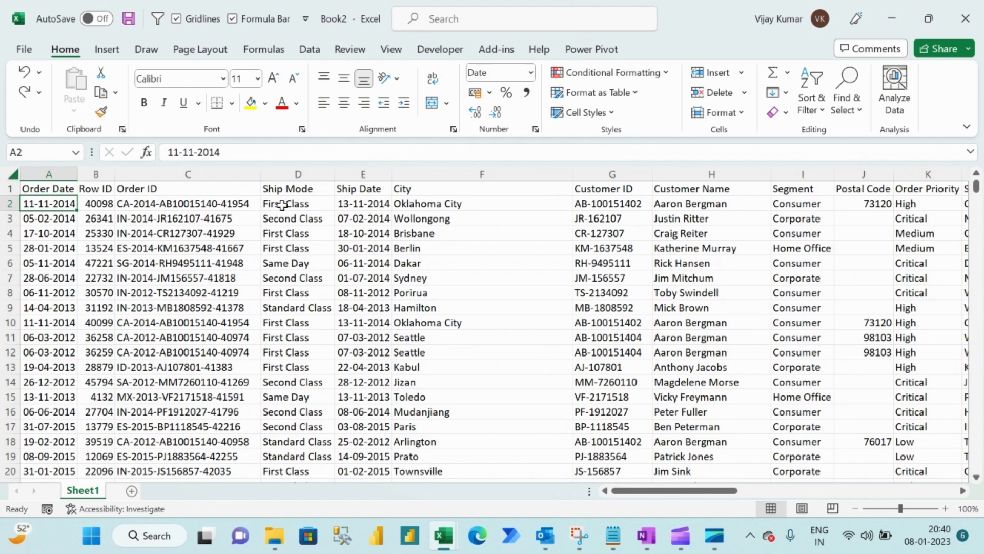
key("ctrl+shift+Down")
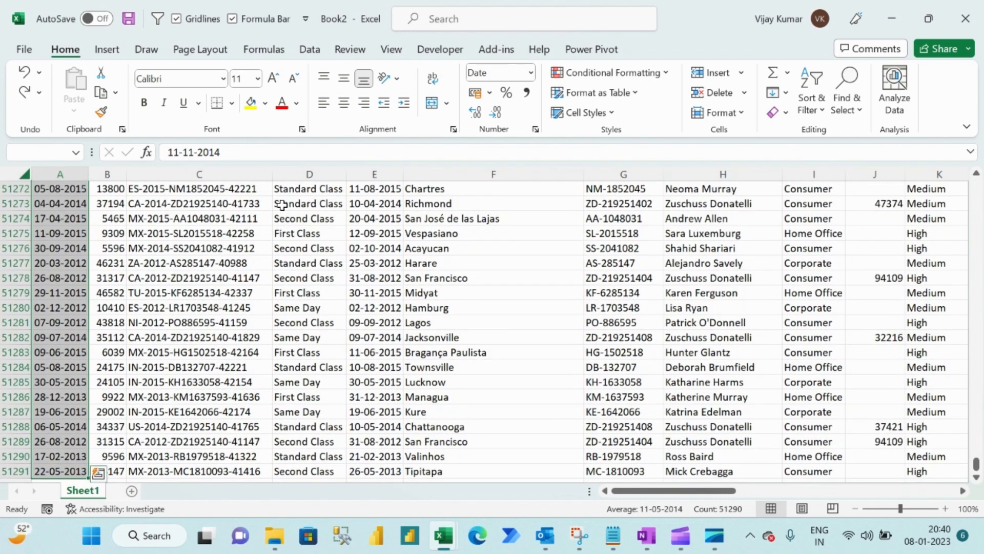
key("ctrl+c")
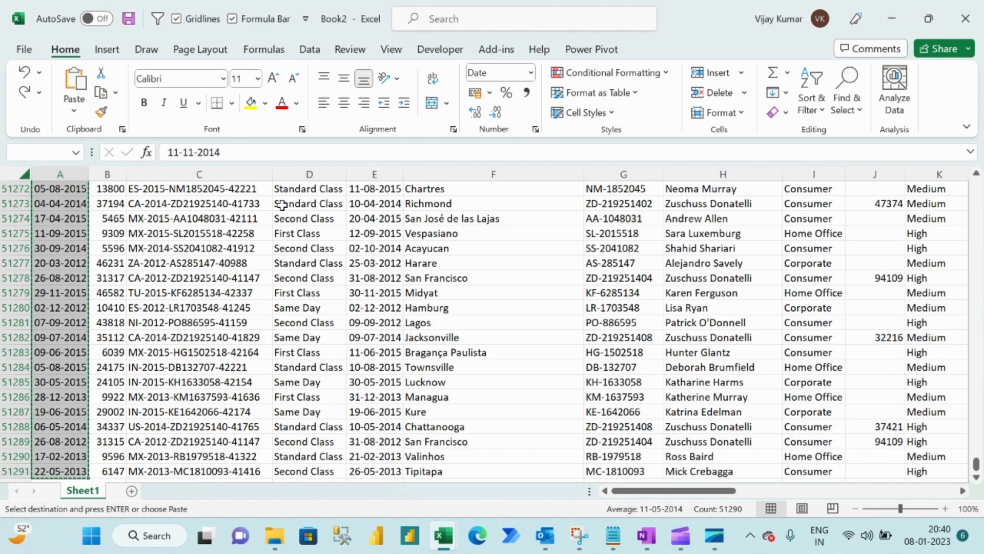
Switch to global_superstore.xlsx and paste the copied dates below the existing Order Date data, starting at cell C51292.
key("alt+Tab")
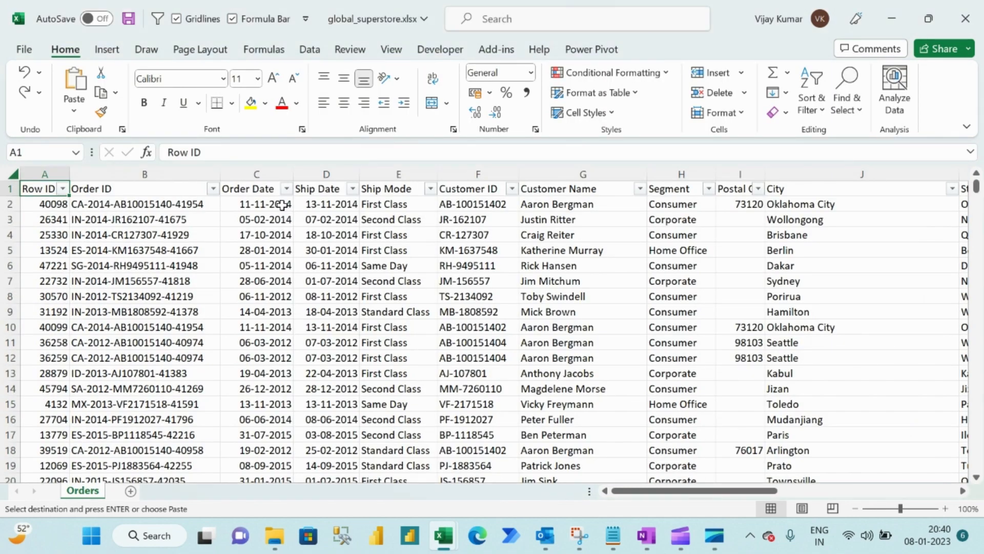
key("ctrl+Down")
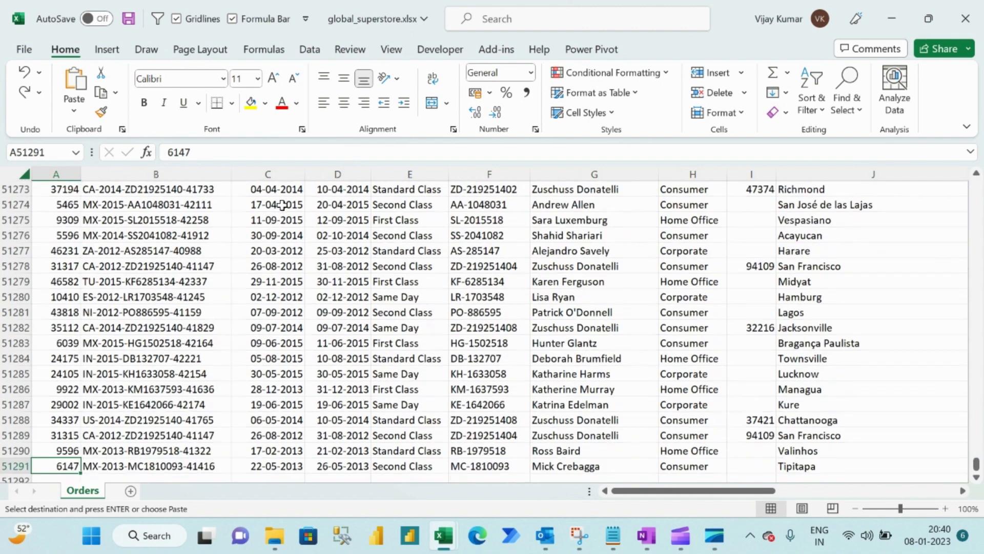
key("Right")
key("Right")
key("Down")
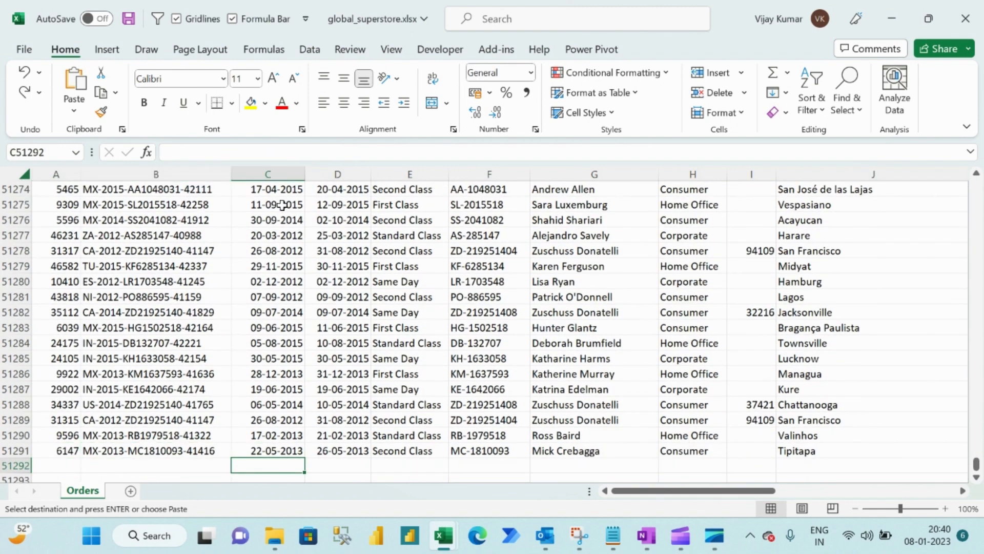
key("ctrl+v")
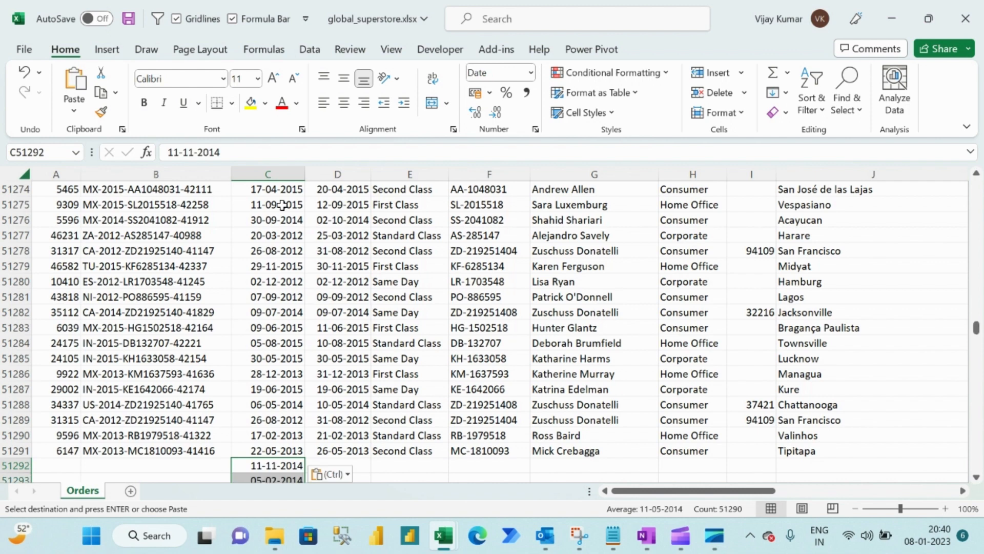
key("Down")
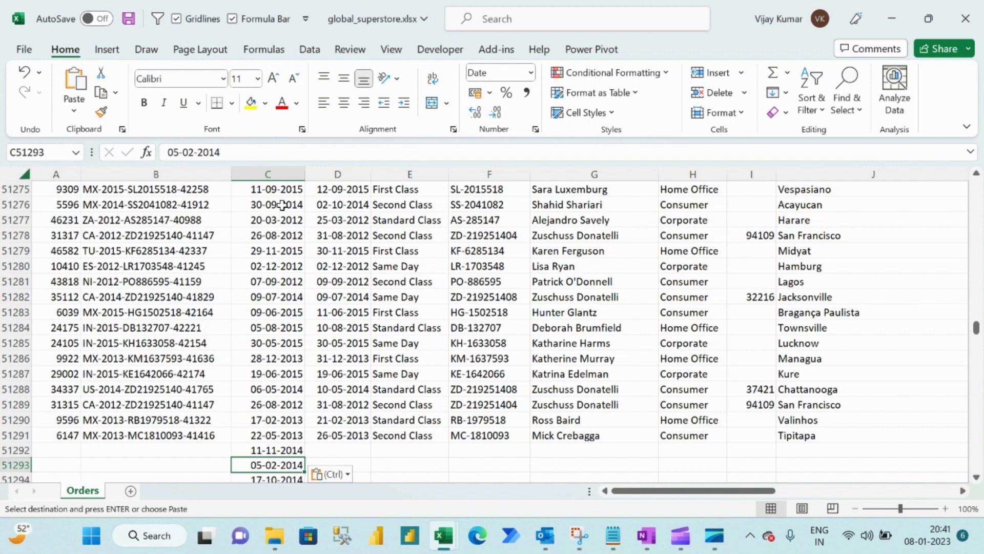
Undo the pasted order dates and return to cell A1 of the Orders sheet.
key("ctrl+z")
key("ctrl+Up")
key("ctrl+Up")
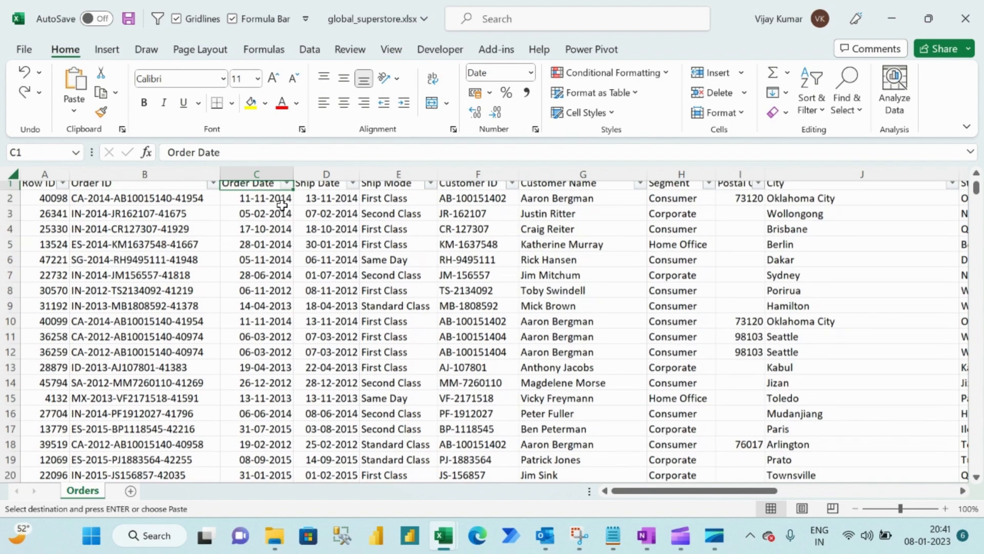
key("ctrl+Left")
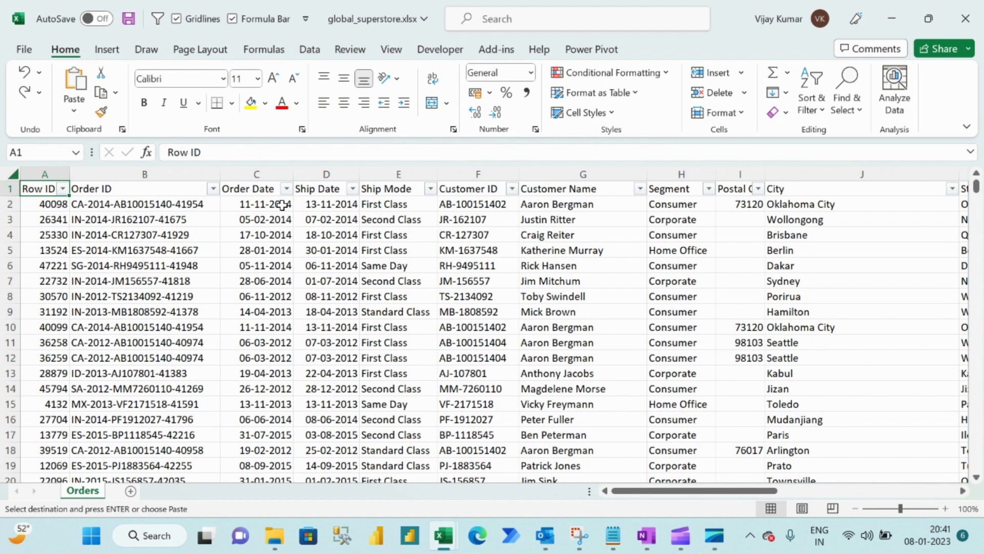
Open the custom lists editor from the advanced Excel options.
key("alt+t")
key("o")
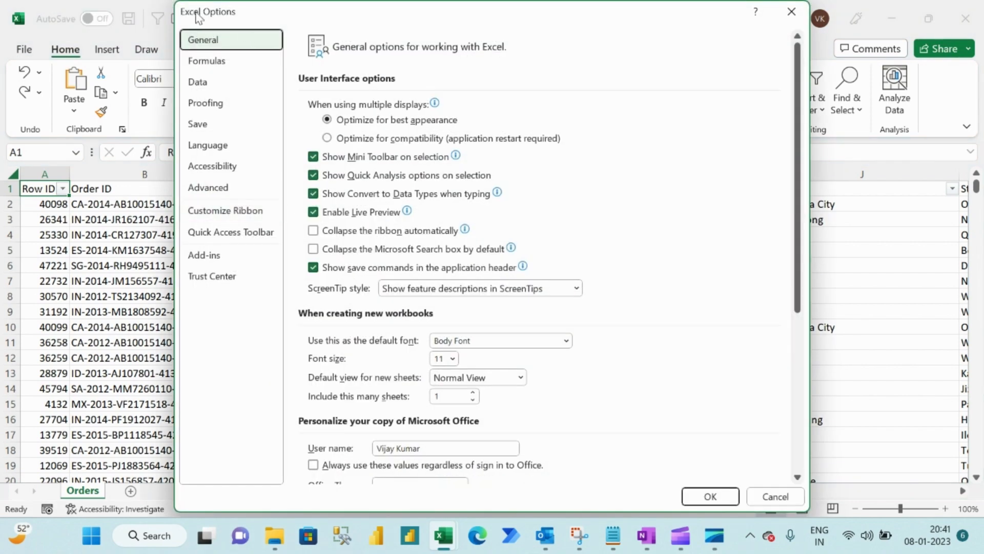
left_click(213, 191)
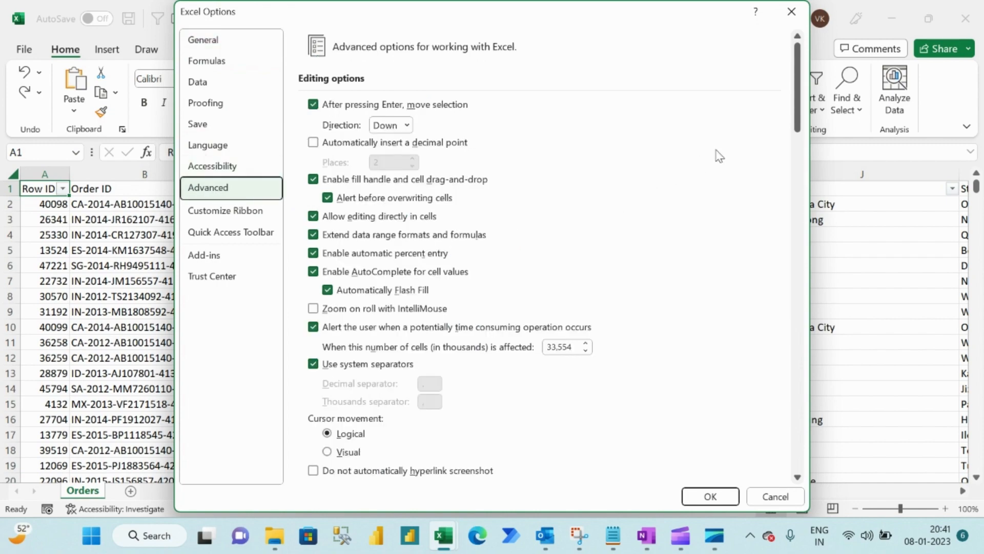
left_click_drag(798, 117, 798, 464)
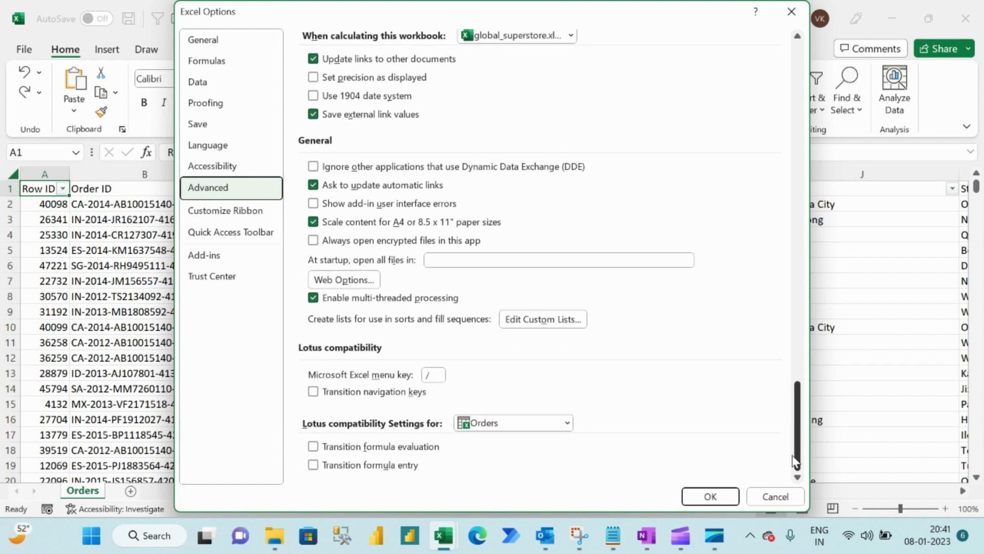
left_click(547, 322)
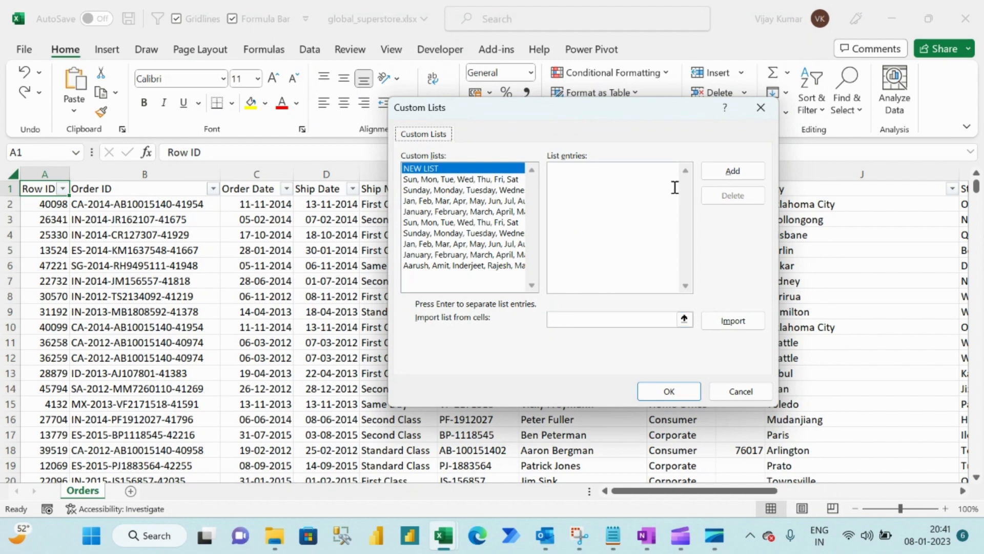
Import the header range $A$1:$X$1 as a new custom list and accept the Excel options.
left_click(688, 321)
left_click(685, 320)
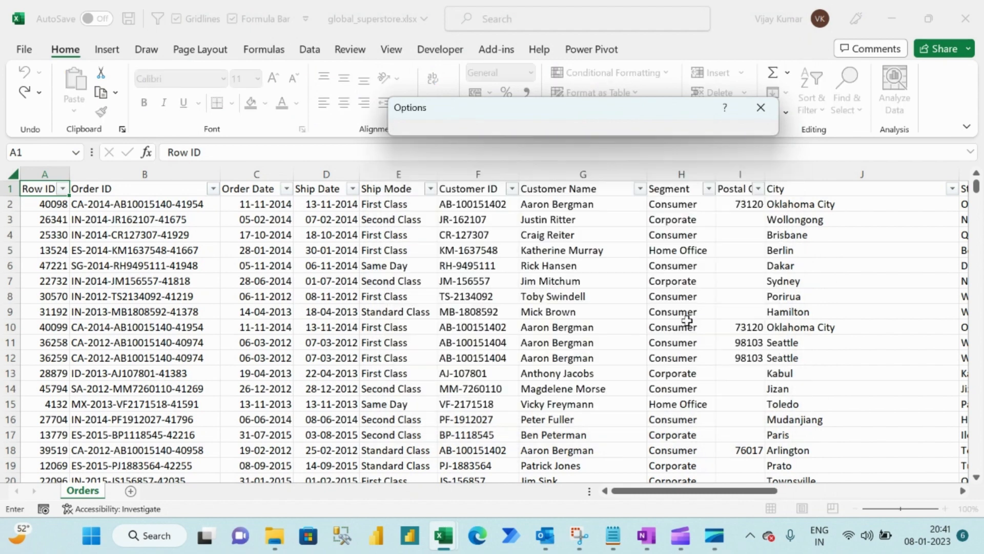
left_click(32, 185)
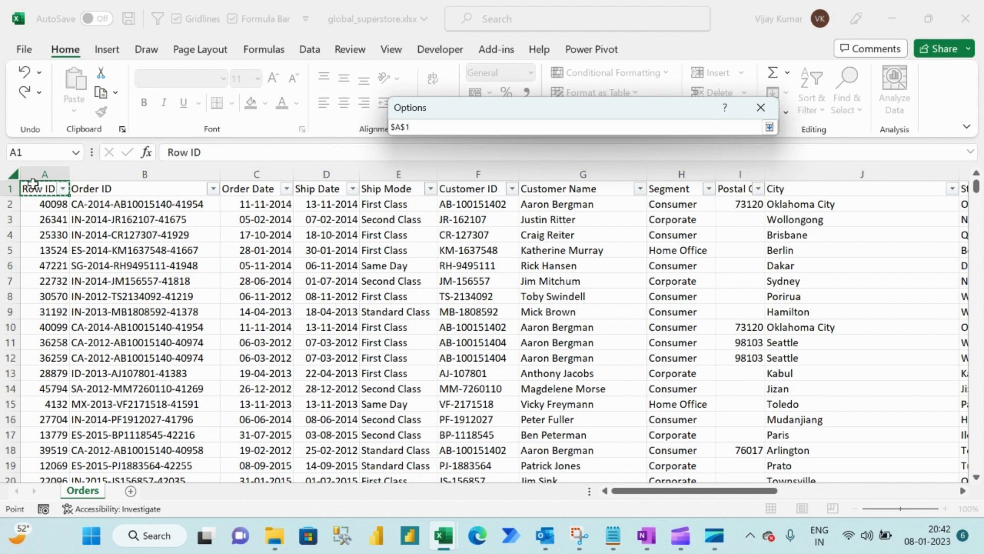
key("ctrl+shift+Right")
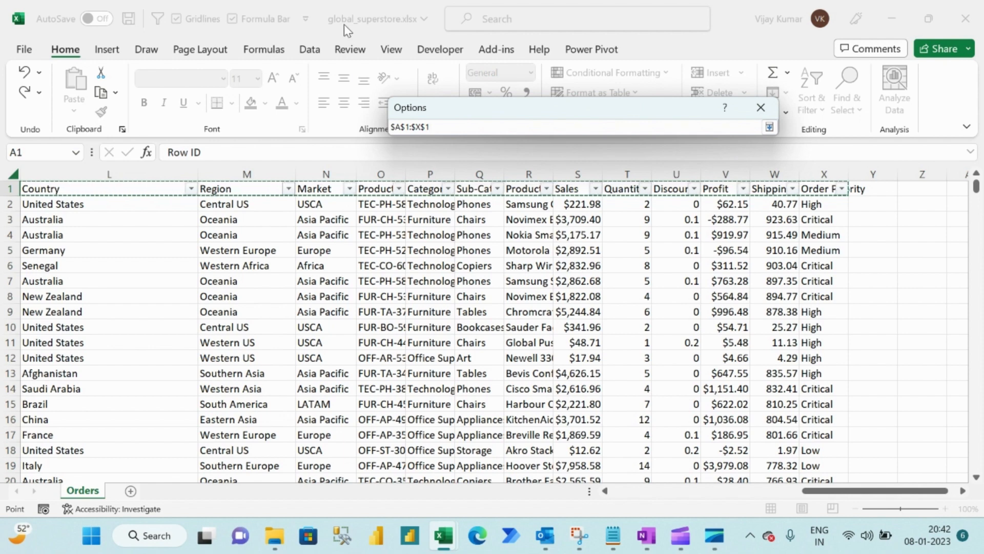
left_click(769, 128)
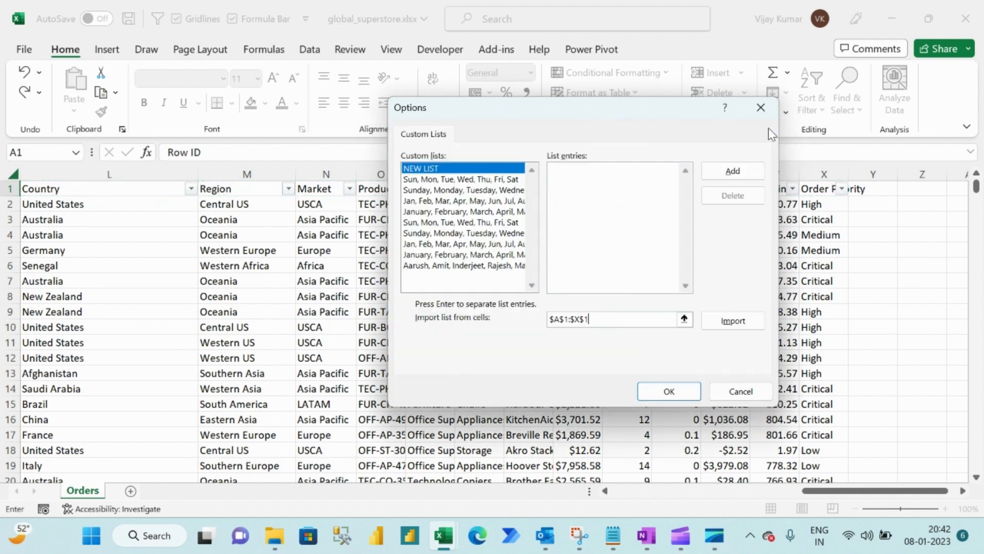
left_click(732, 320)
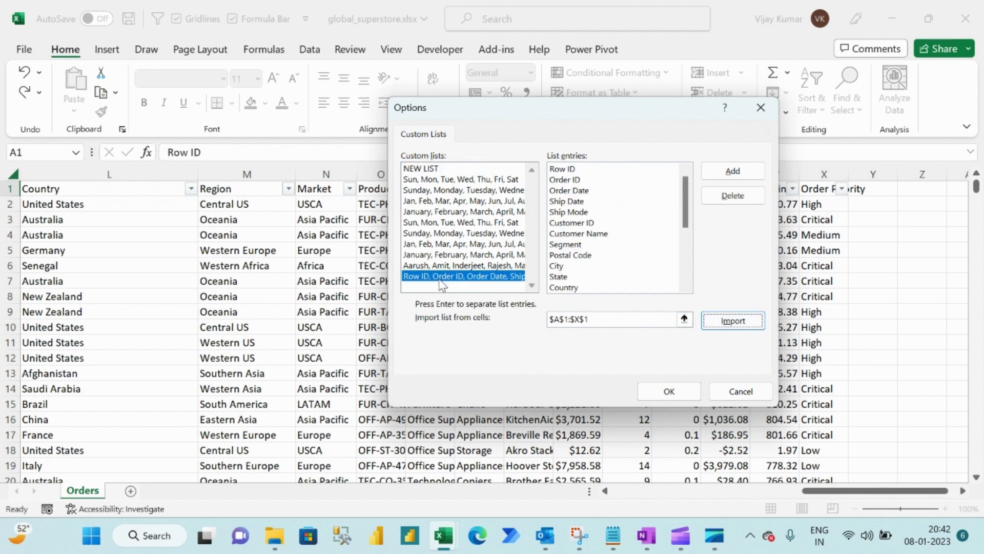
left_click(680, 392)
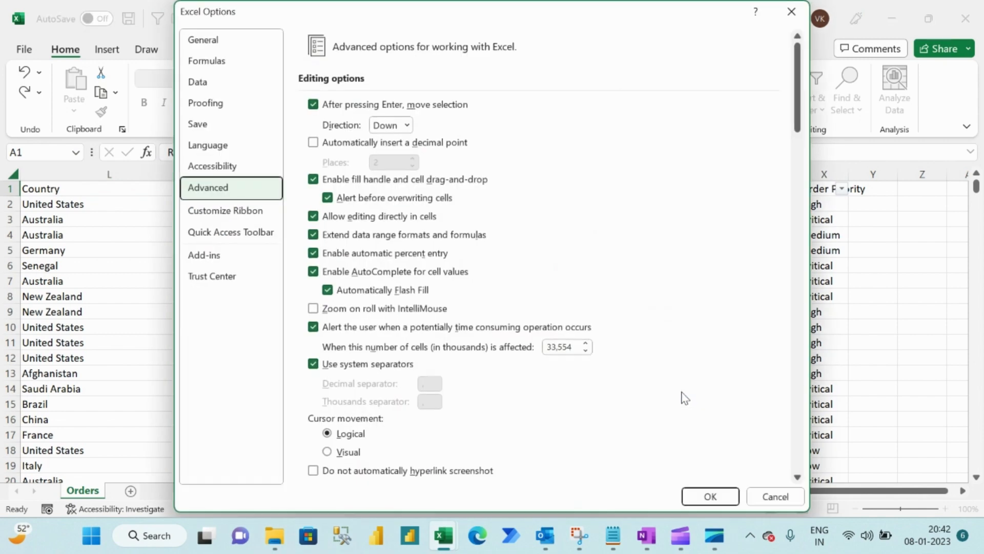
left_click(708, 496)
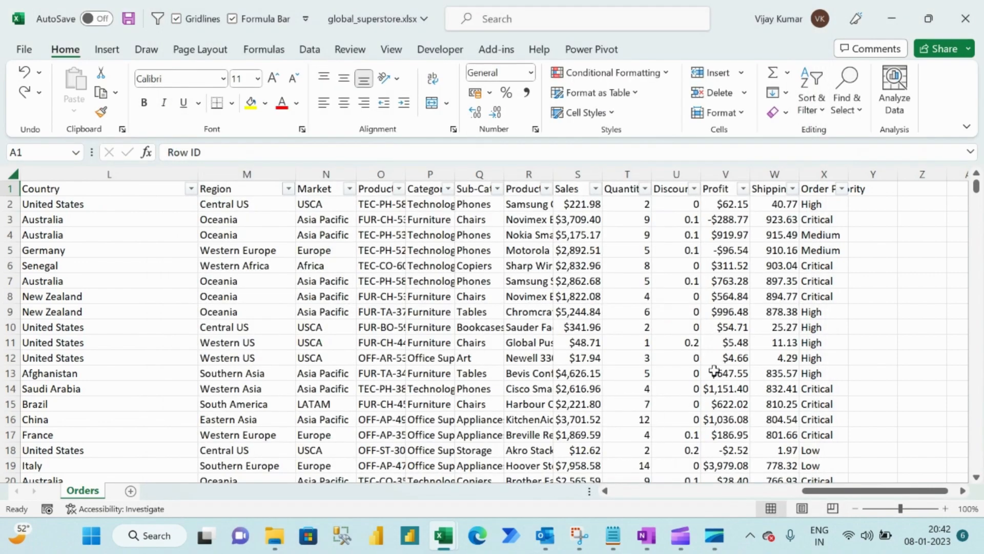
left_click_drag(843, 490, 620, 489)
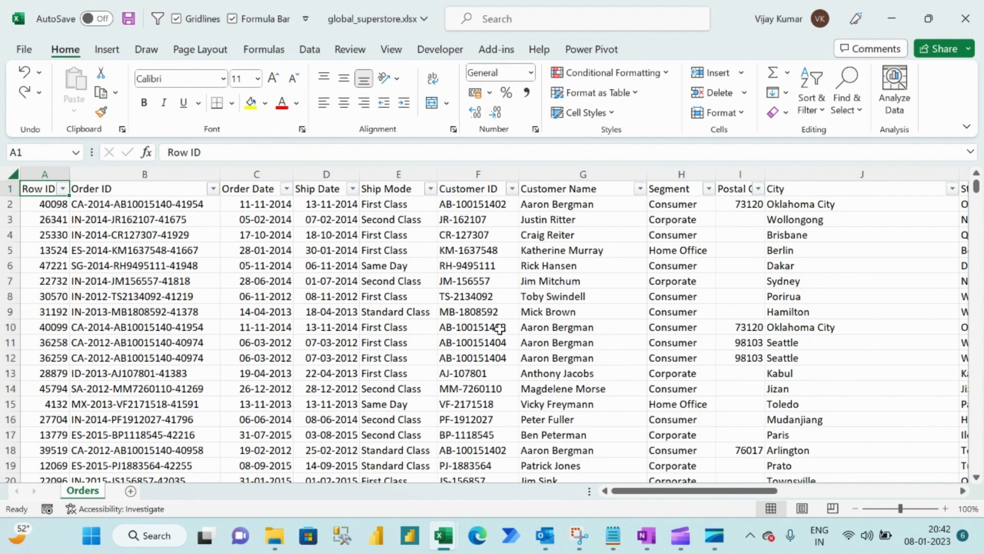
Switch to the Book2 workbook and return to cell A1 of Sheet1.
key("alt+Tab")
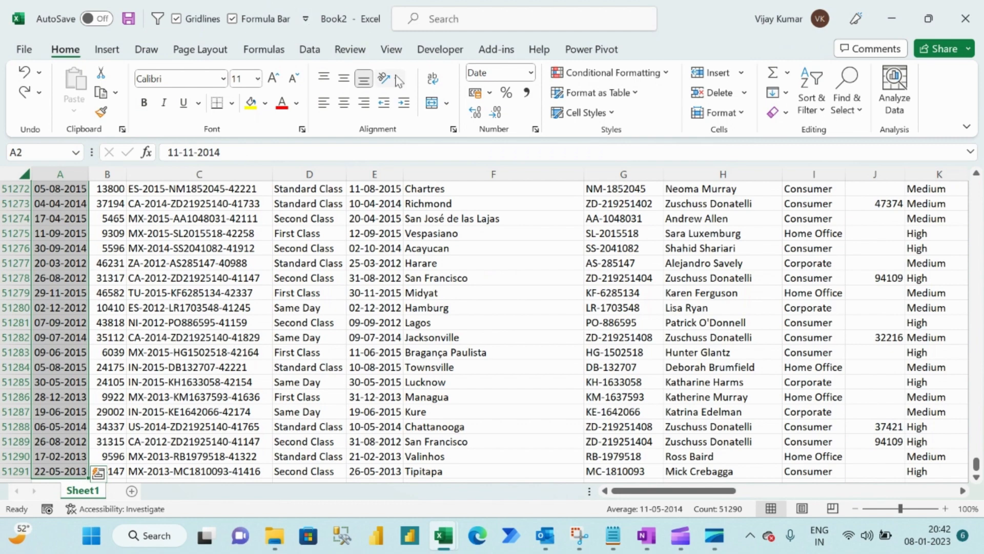
key("ctrl+Home")
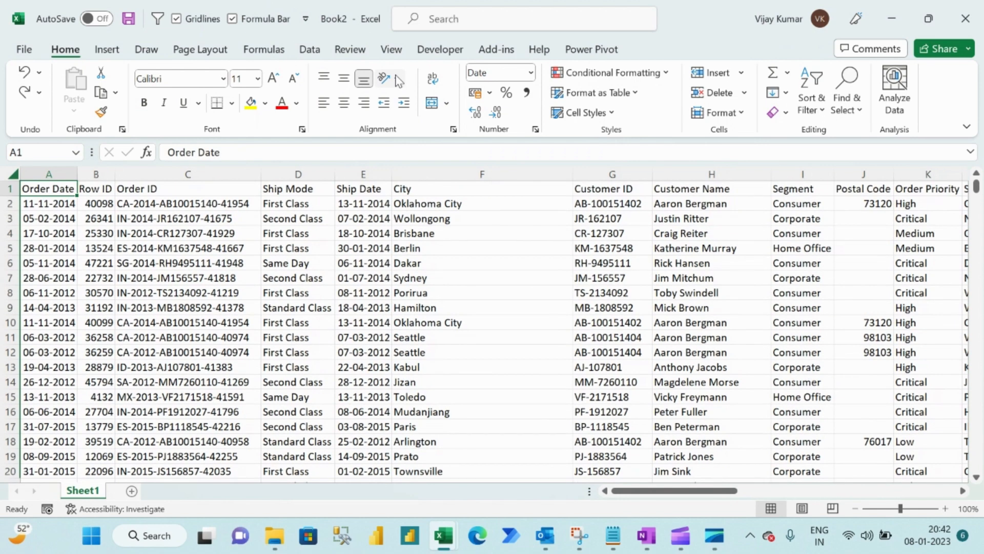
key("alt+d")
key("s")
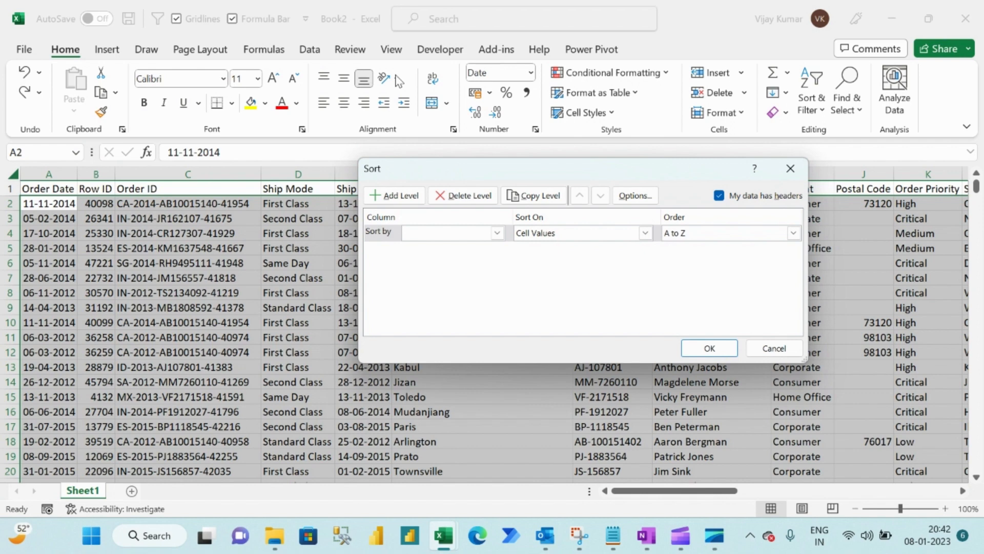
key("Escape")
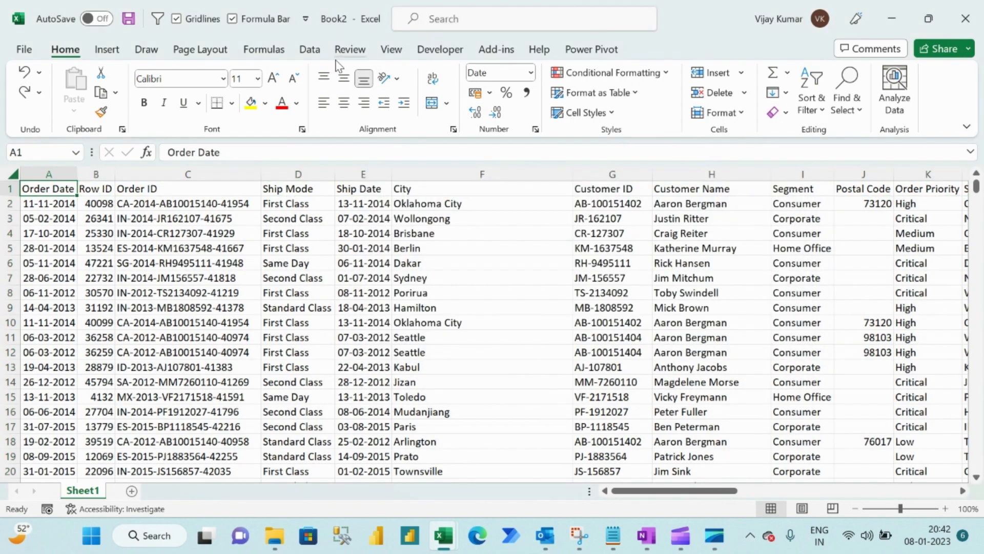
Start a custom sort on the Sheet1 data and set its orientation to Sort left to right.
left_click(311, 51)
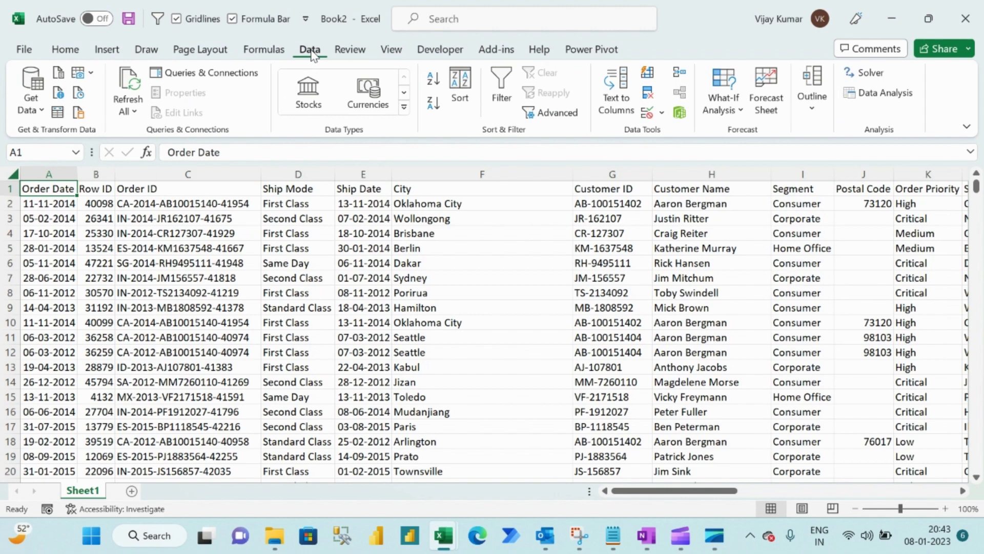
left_click(462, 88)
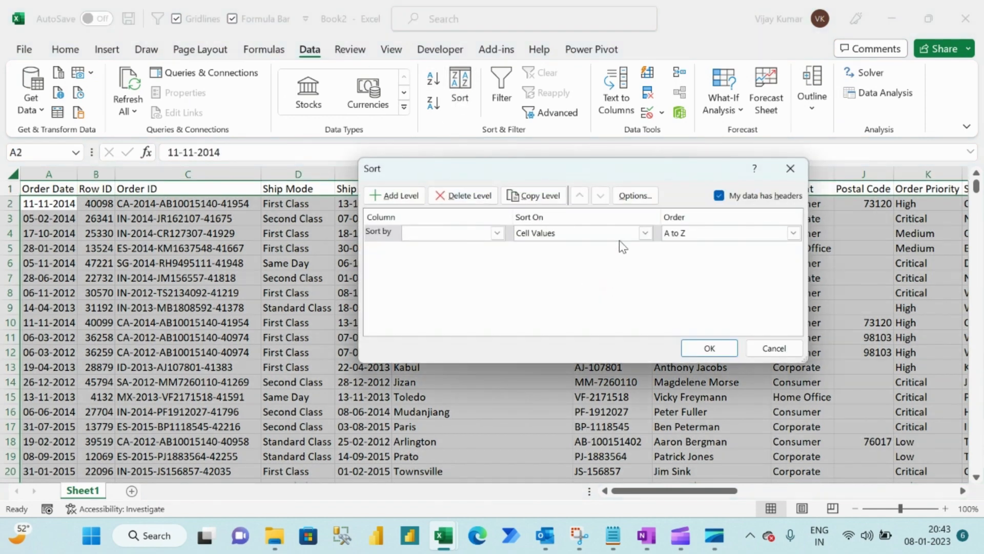
left_click(647, 199)
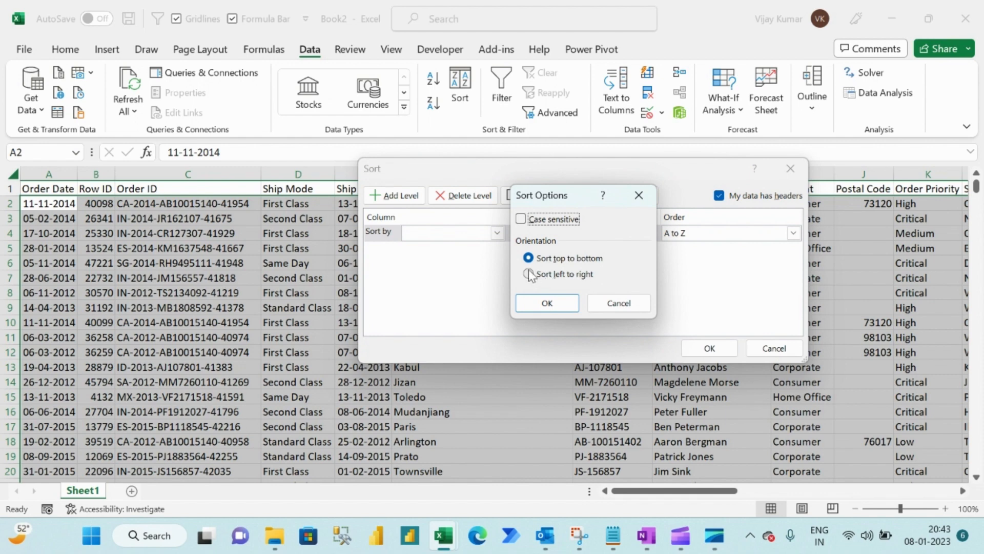
left_click(529, 275)
left_click(548, 303)
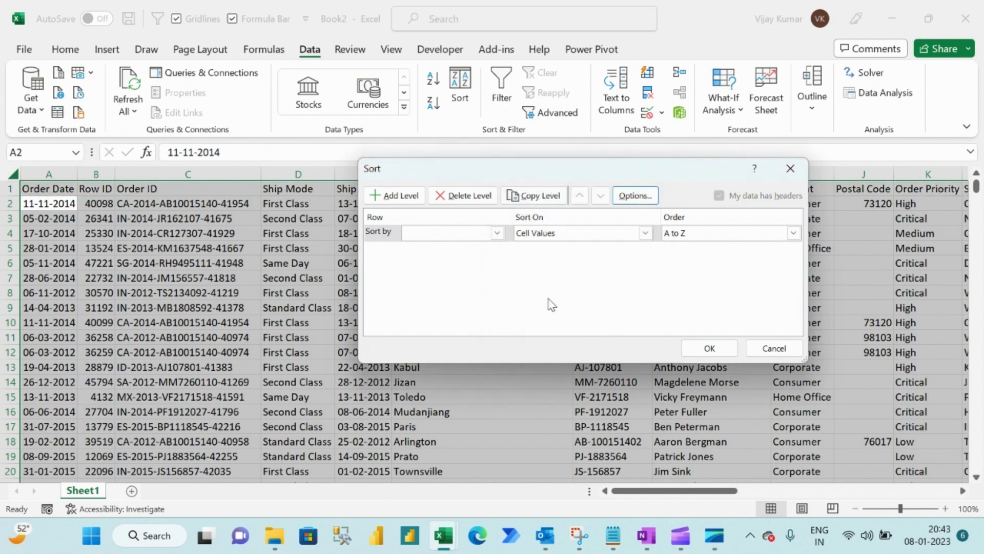
Sort the columns by Row 1 cell values, using the custom list beginning Row ID, Order ID, Order Date as the order.
left_click(496, 233)
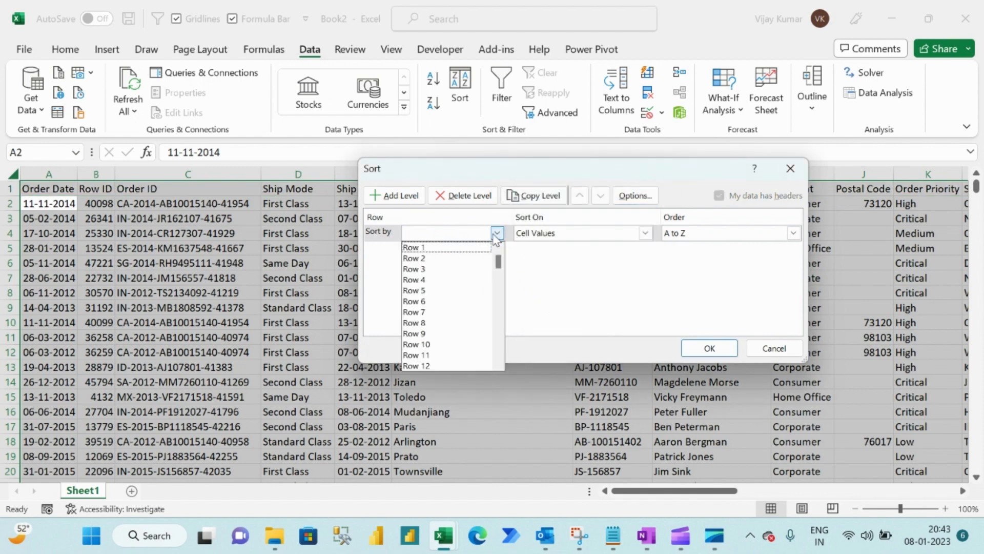
left_click(424, 250)
left_click(743, 234)
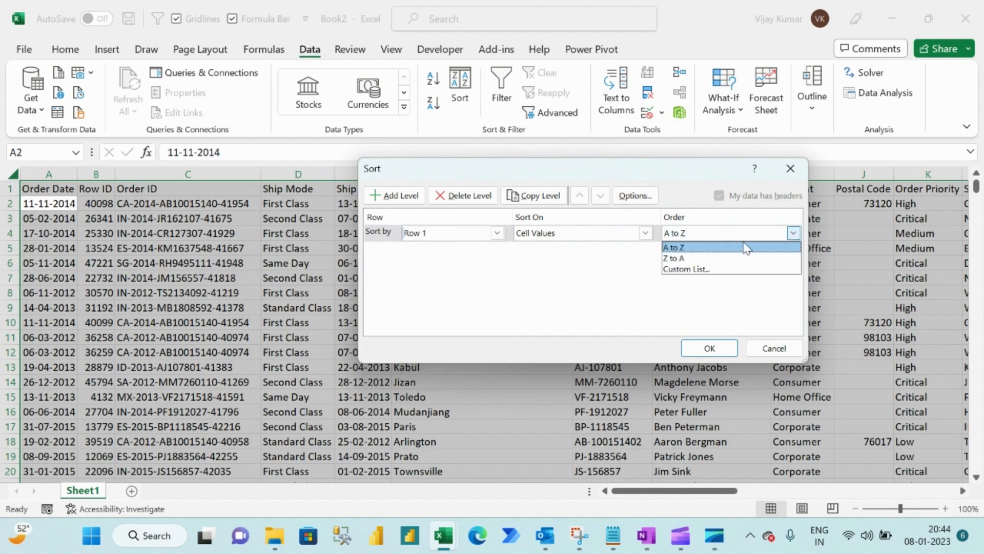
left_click(703, 269)
left_click(489, 277)
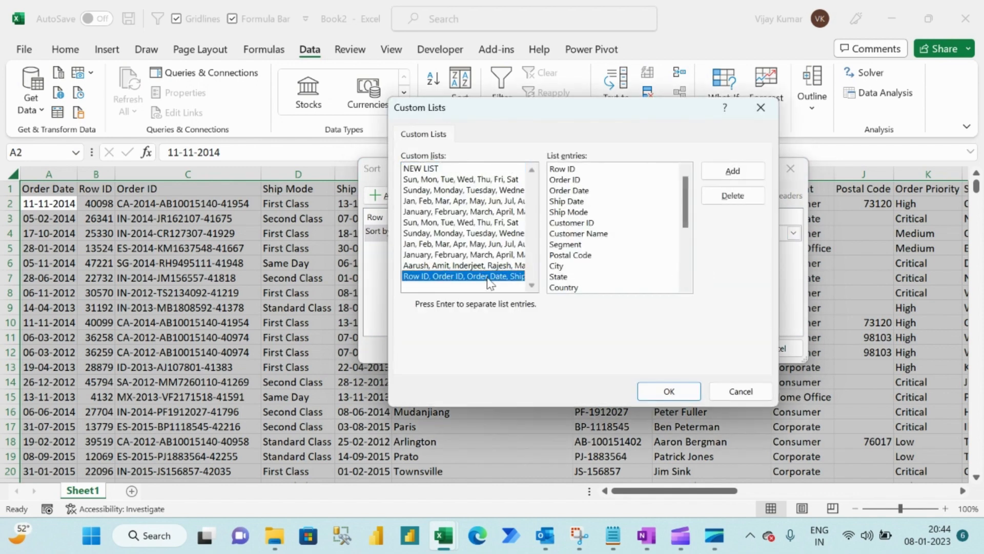
left_click(692, 391)
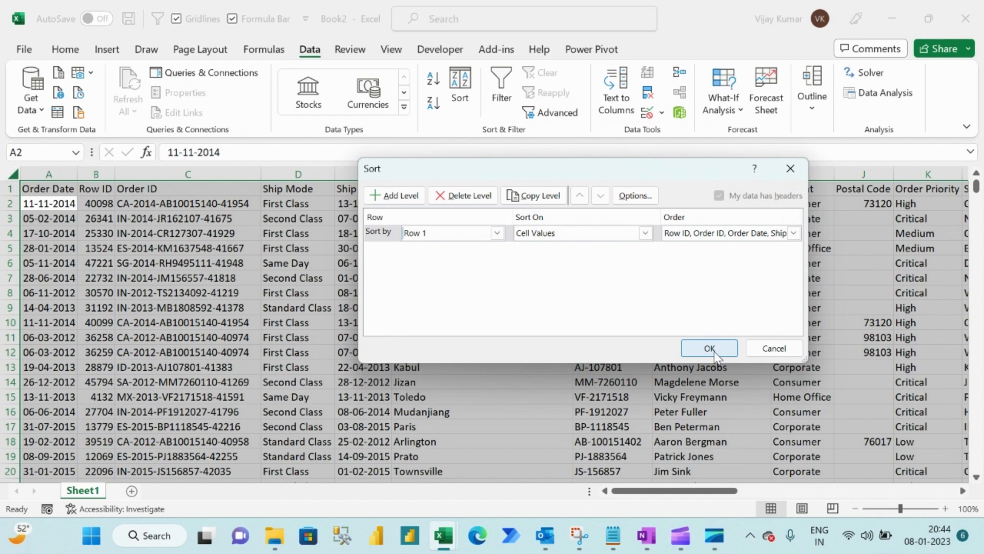
left_click(714, 350)
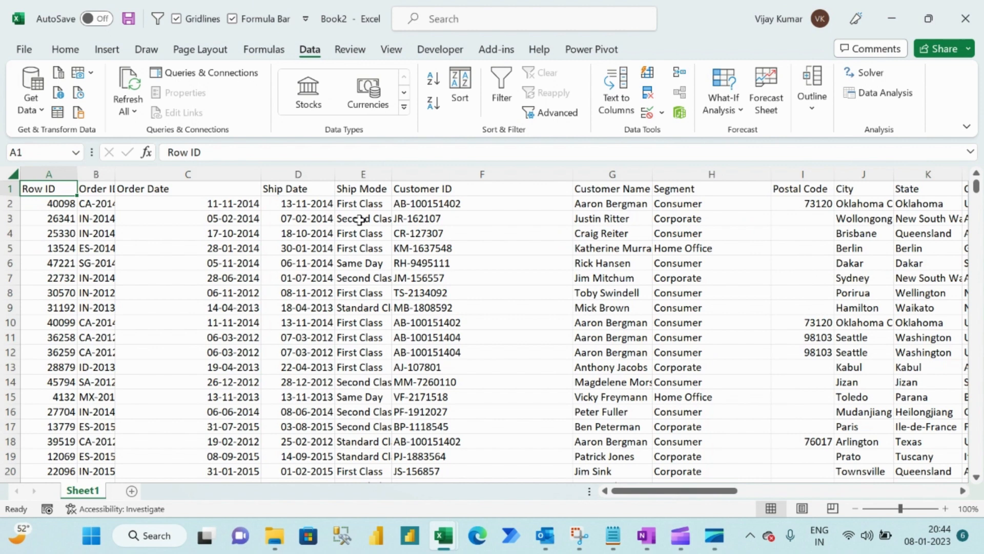
Copy all reordered data in Book2 from A2 through column X and row 51291, without the headers.
key("Down")
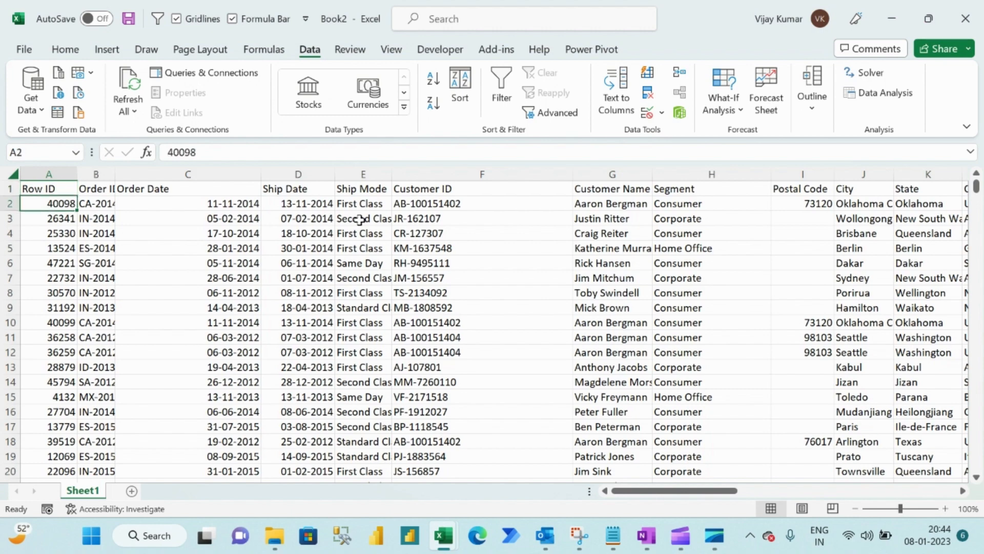
key("ctrl+shift+Right")
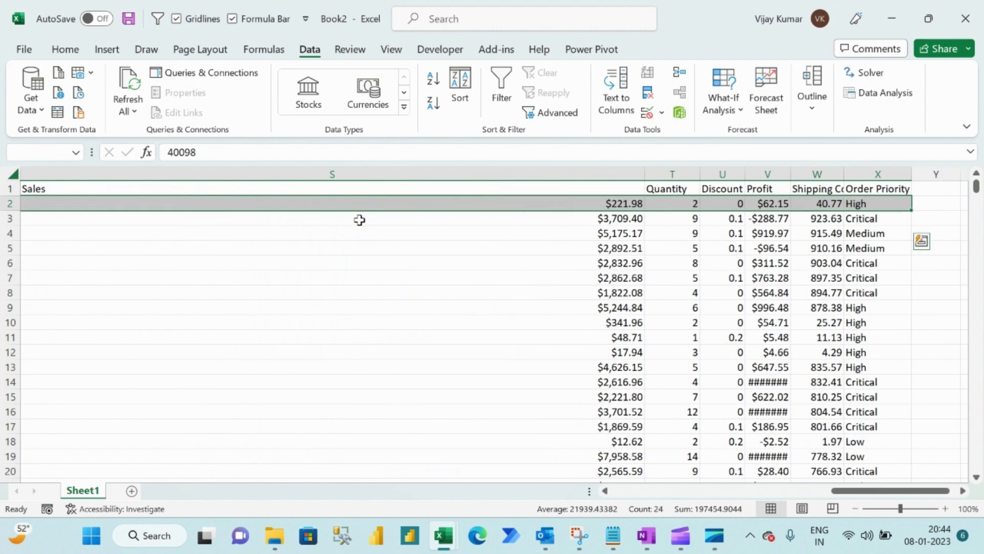
key("ctrl+shift+Down")
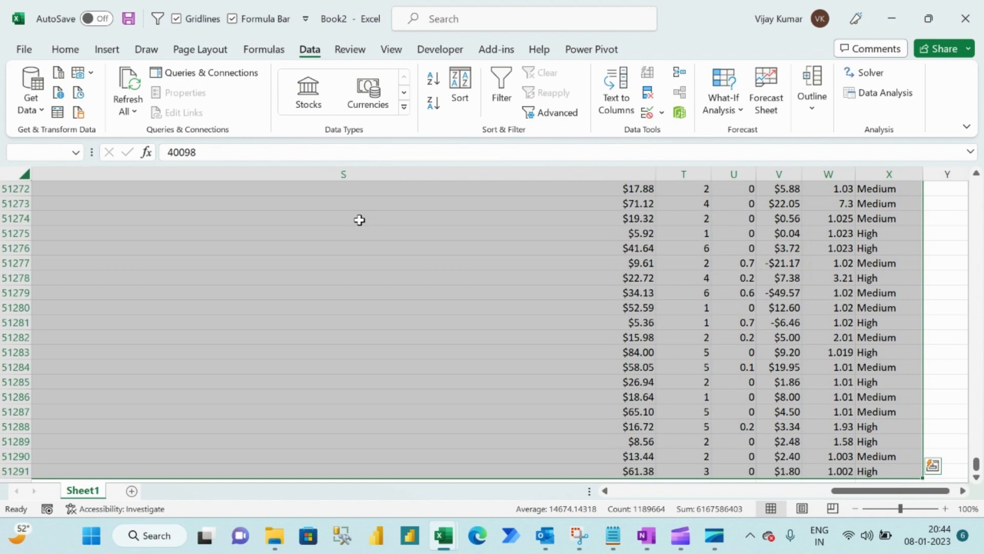
key("ctrl+c")
Switch to global_superstore.xlsx, paste the copied rows below the existing data starting at A51292, and return to cell A1.
key("alt+Tab")
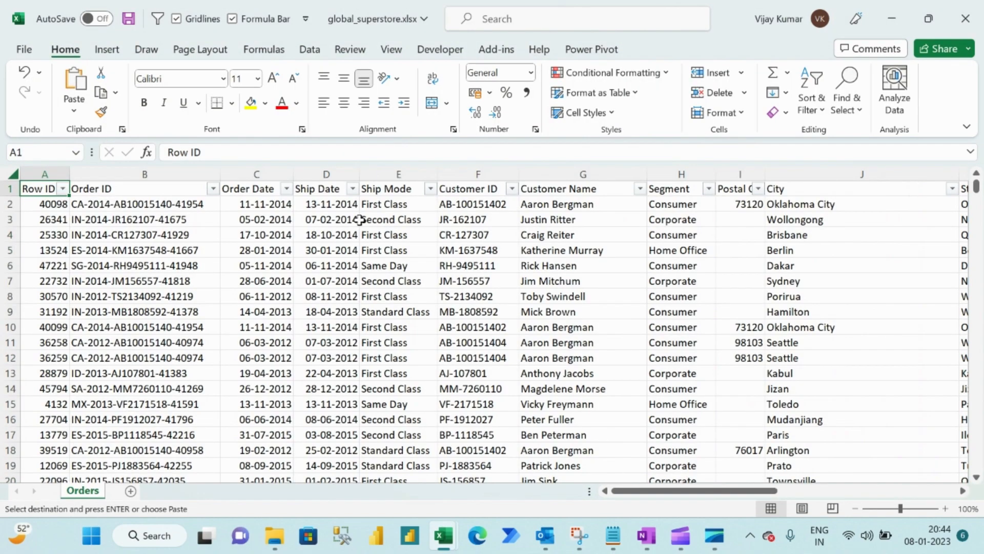
key("ctrl+Down")
key("Down")
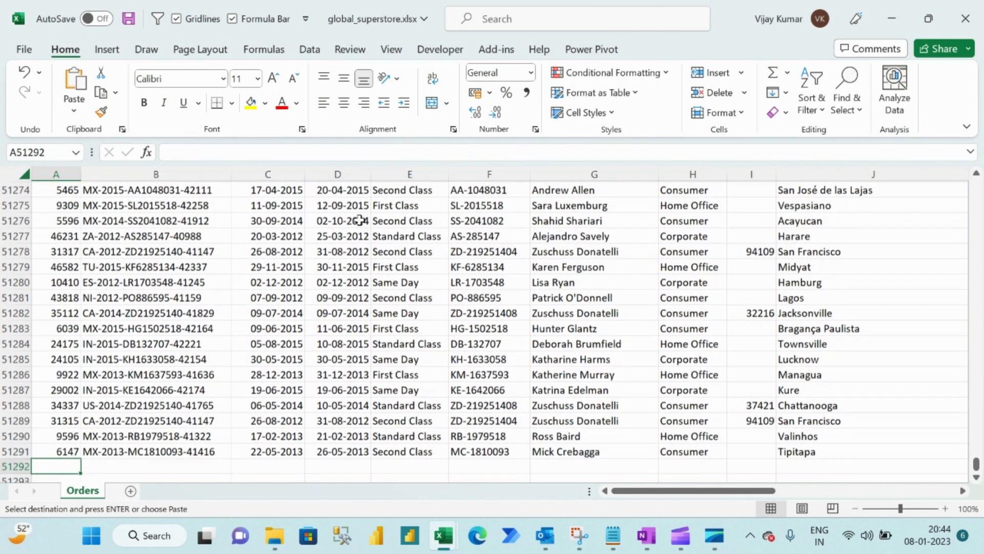
key("ctrl+v")
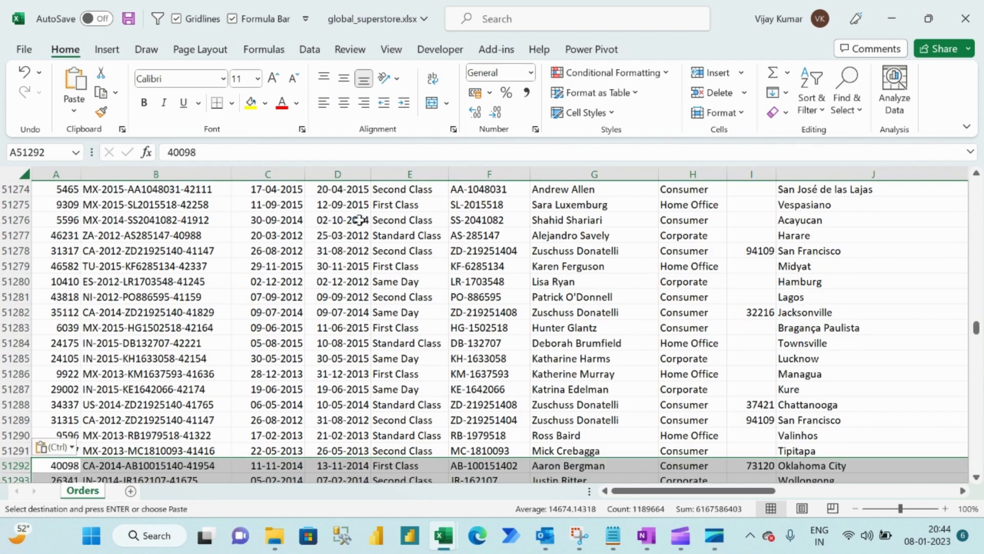
key("ctrl+Home")
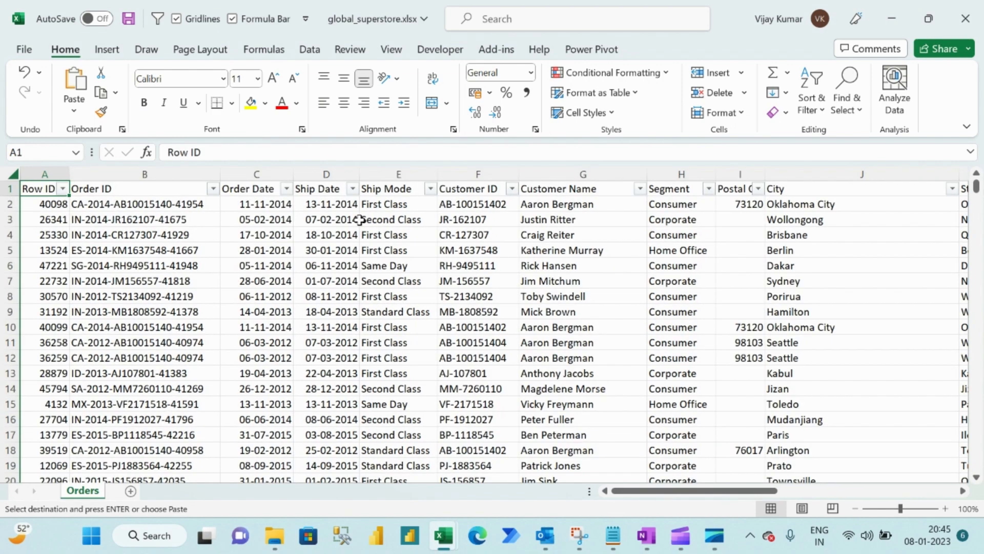